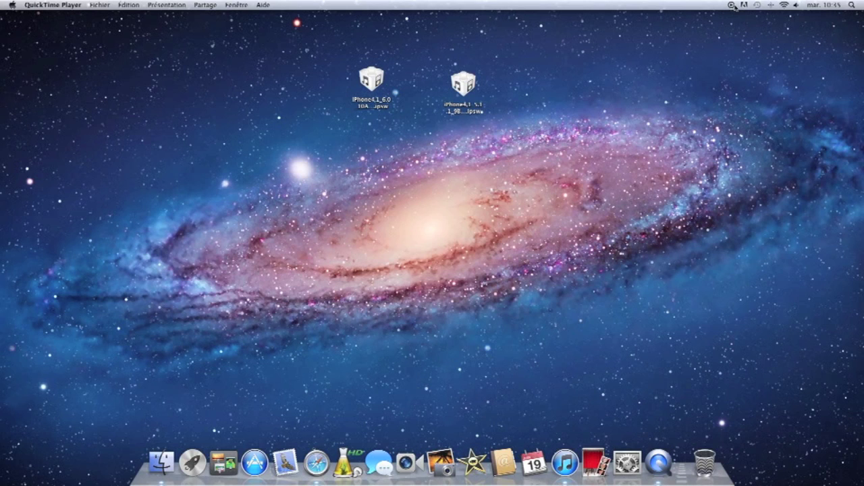
Search the iTunes library for "kid" from the menu bar and play "Pursuit of Happiness (Steve Aoki Remix)".
{"action": "left_click", "coordinate": [732, 5]}
{"action": "type", "text": "kid"}
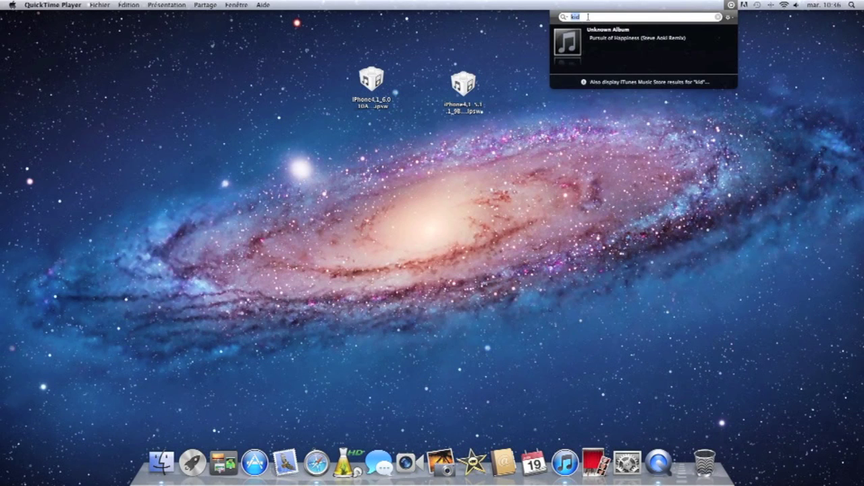
{"action": "key", "text": "Escape"}
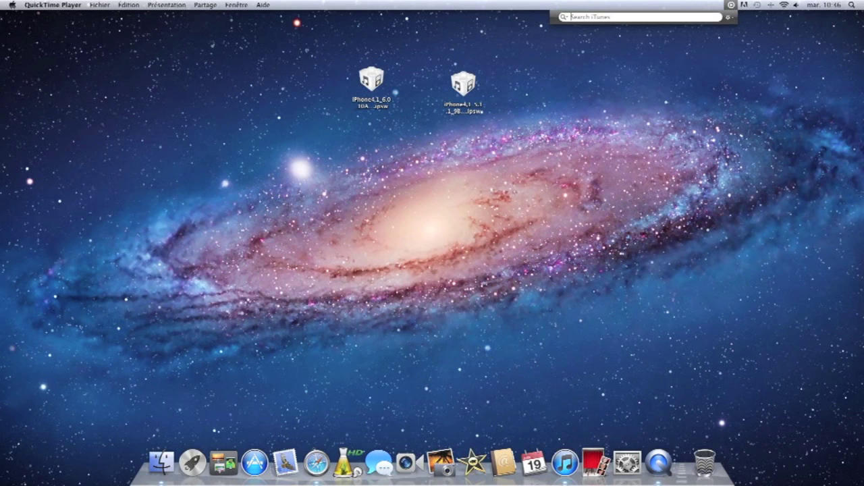
{"action": "type", "text": "kid"}
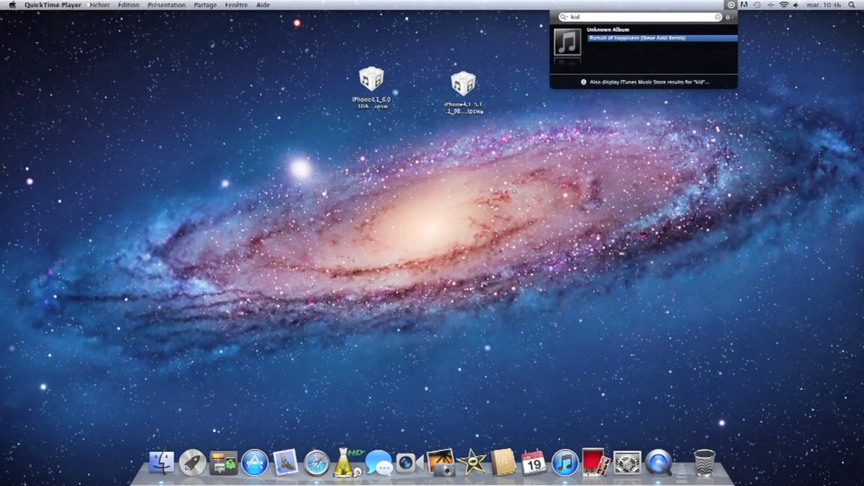
{"action": "left_click", "coordinate": [625, 40]}
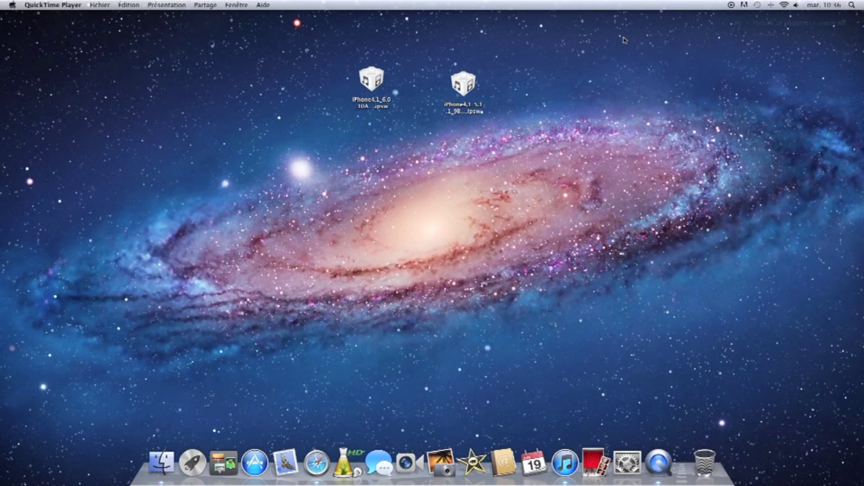
{"action": "mouse_move", "coordinate": [780, 41]}
Search the iTunes library for "catwork", play "Empire Of The Sun" and adjust the playback volume.
{"action": "left_click", "coordinate": [732, 5]}
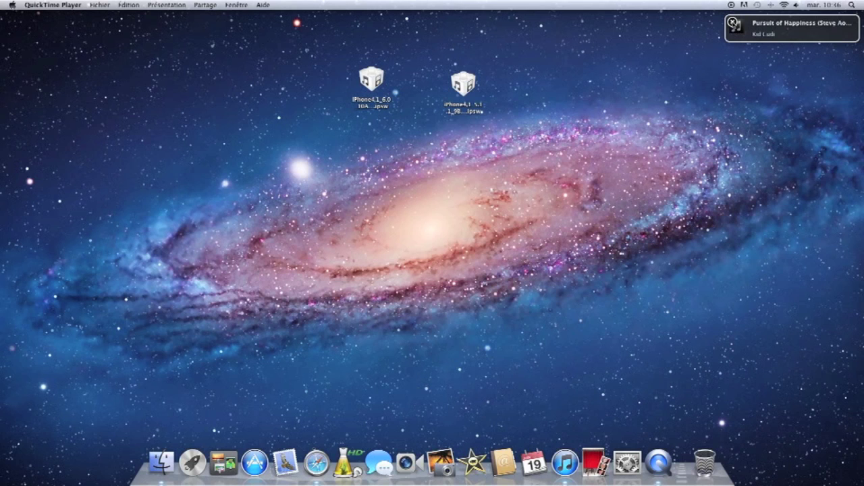
{"action": "key", "text": "XF86AudioLowerVolume"}
{"action": "left_click", "coordinate": [732, 5]}
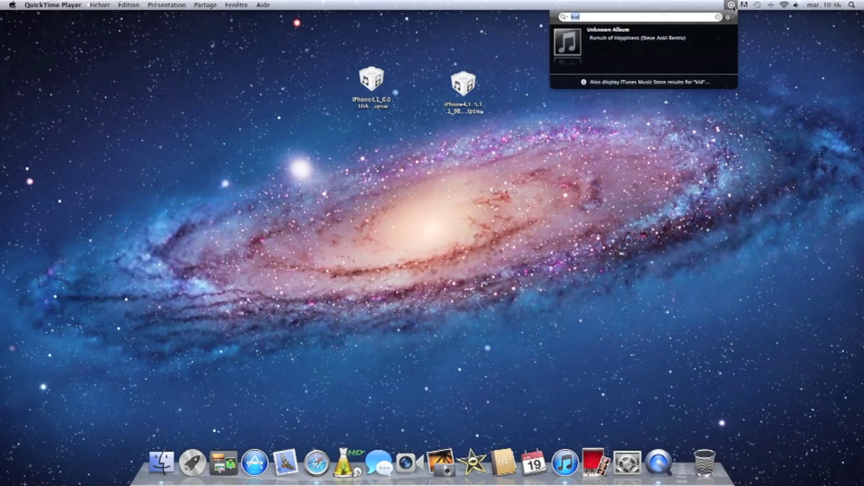
{"action": "key", "text": "BackSpace"}
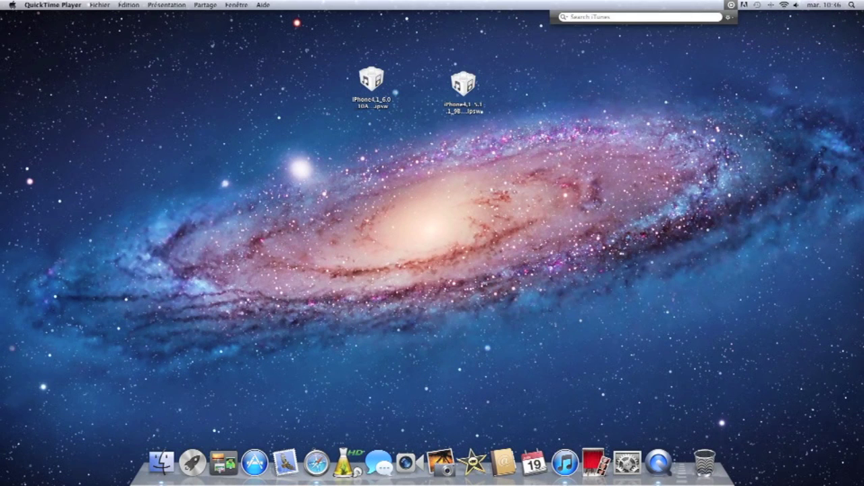
{"action": "type", "text": "catwork"}
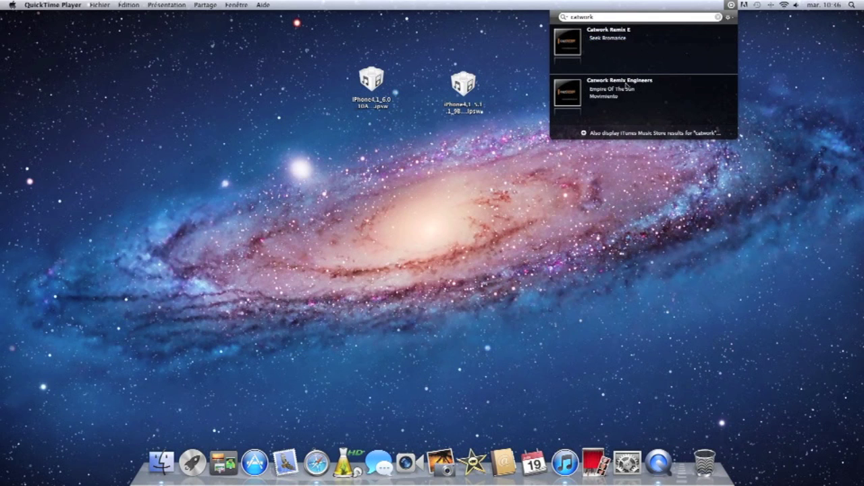
{"action": "left_click", "coordinate": [627, 88]}
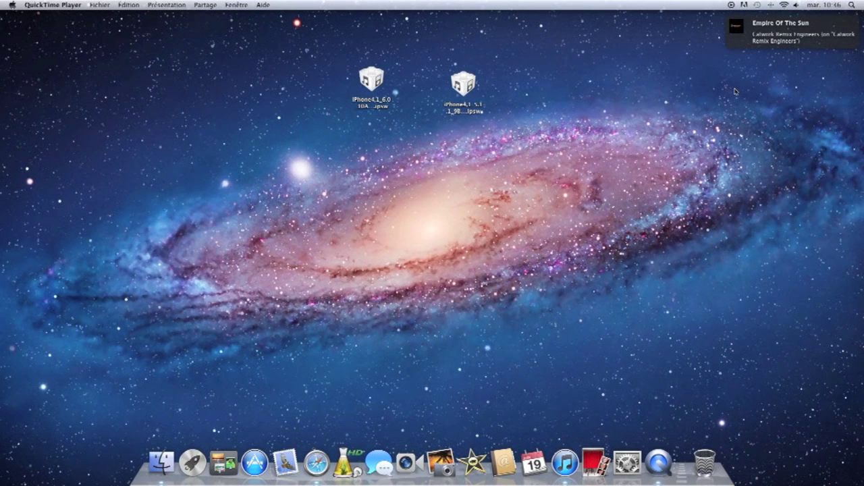
{"action": "key", "text": "XF86AudioMute"}
{"action": "key", "text": "XF86AudioRaiseVolume"}
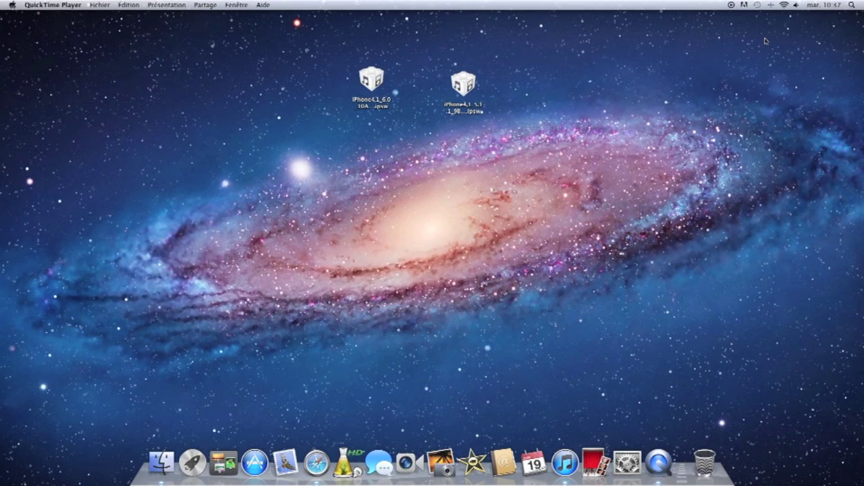
Replace the iTunes search term with "c" and open the Tracks preferences.
{"action": "key", "text": "ctrl+alt+space"}
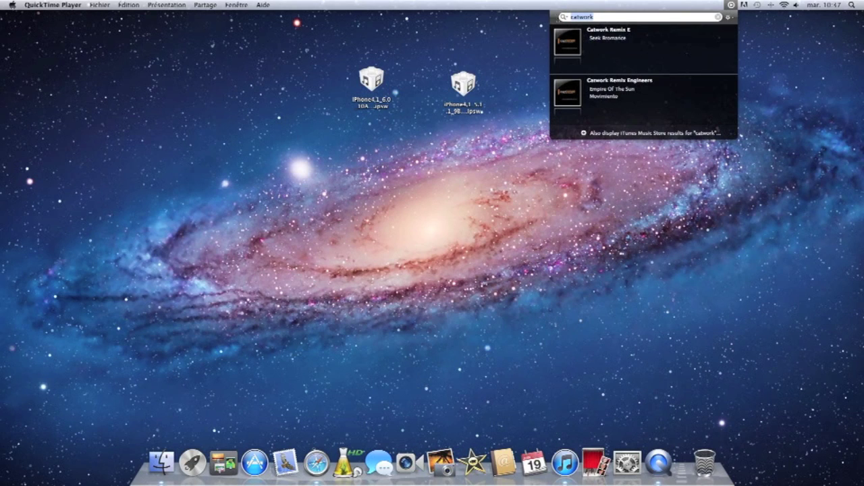
{"action": "key", "text": "BackSpace"}
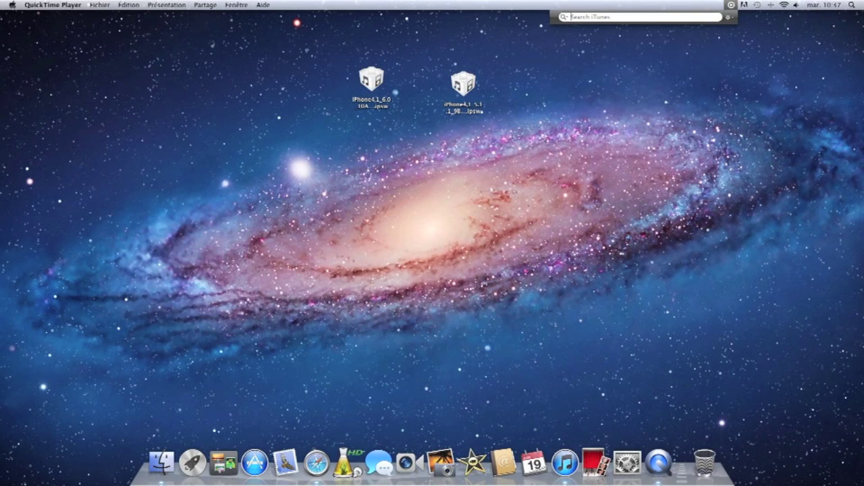
{"action": "type", "text": "c"}
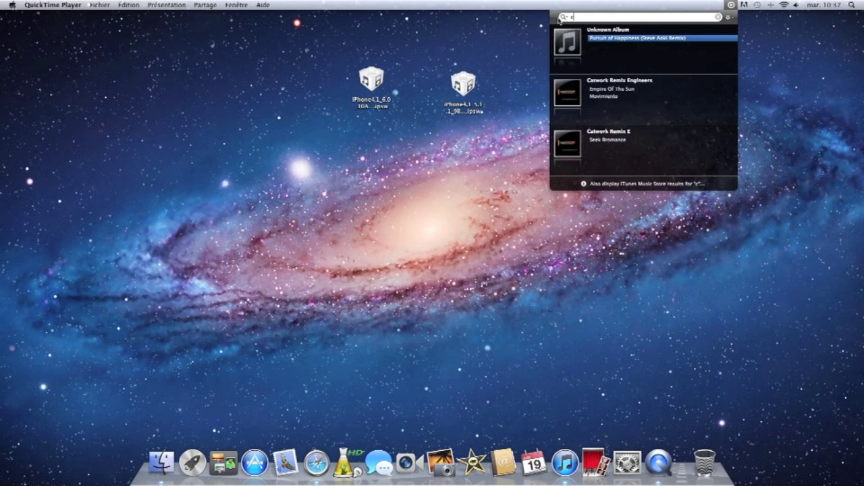
{"action": "left_click", "coordinate": [730, 21]}
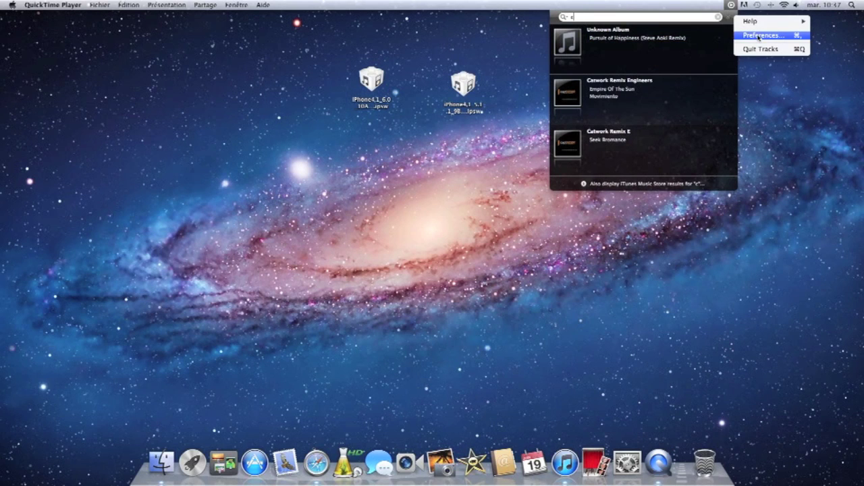
{"action": "left_click", "coordinate": [758, 36]}
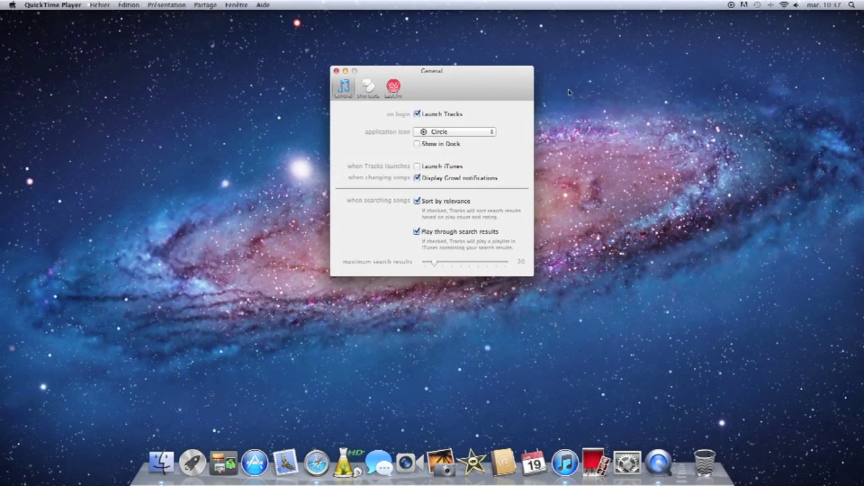
{"action": "left_click_drag", "start_coordinate": [423, 77], "coordinate": [429, 58]}
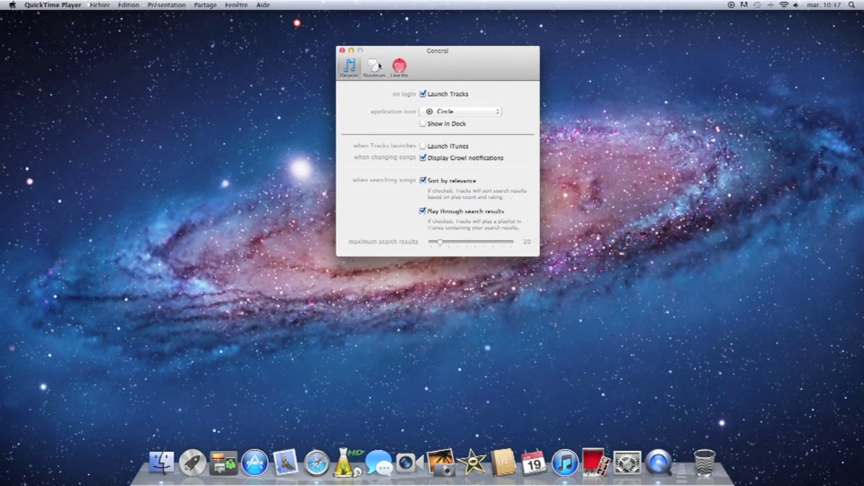
Try Spotlight as the application icon and switch it back to Circle.
{"action": "left_click", "coordinate": [446, 115]}
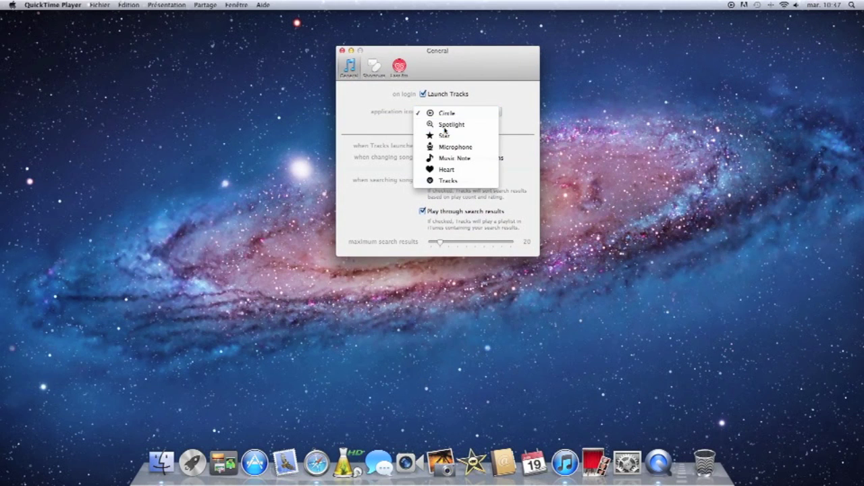
{"action": "left_click", "coordinate": [445, 125]}
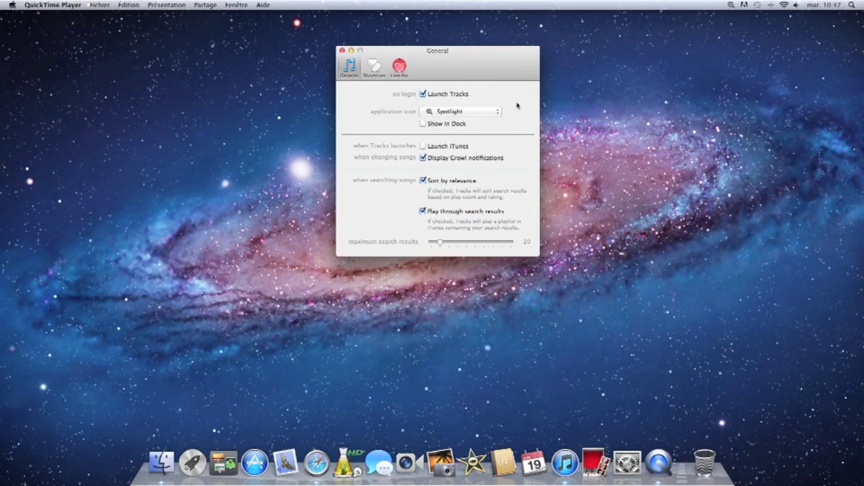
{"action": "left_click", "coordinate": [475, 113]}
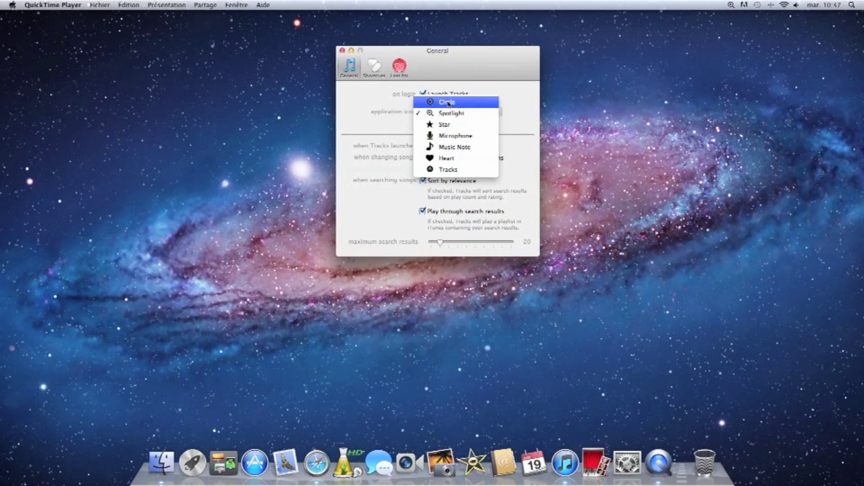
{"action": "left_click", "coordinate": [448, 102]}
Set the application icon to Tracks in the General preferences.
{"action": "left_click", "coordinate": [444, 114]}
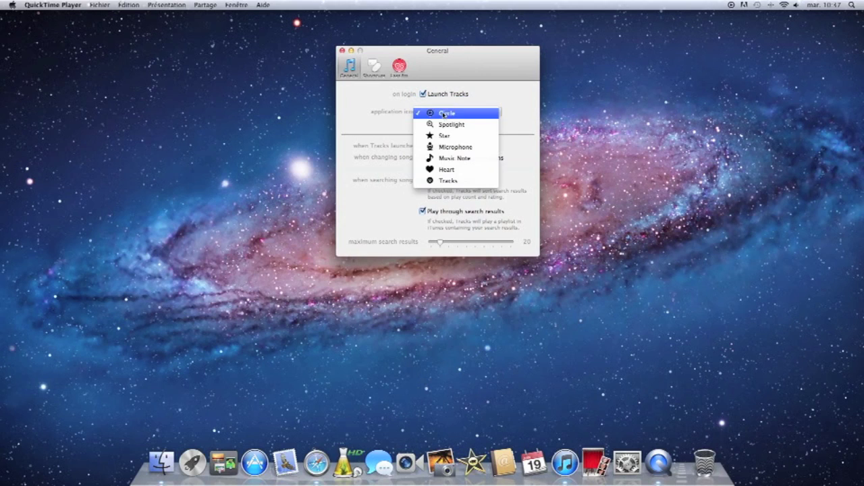
{"action": "left_click", "coordinate": [446, 180]}
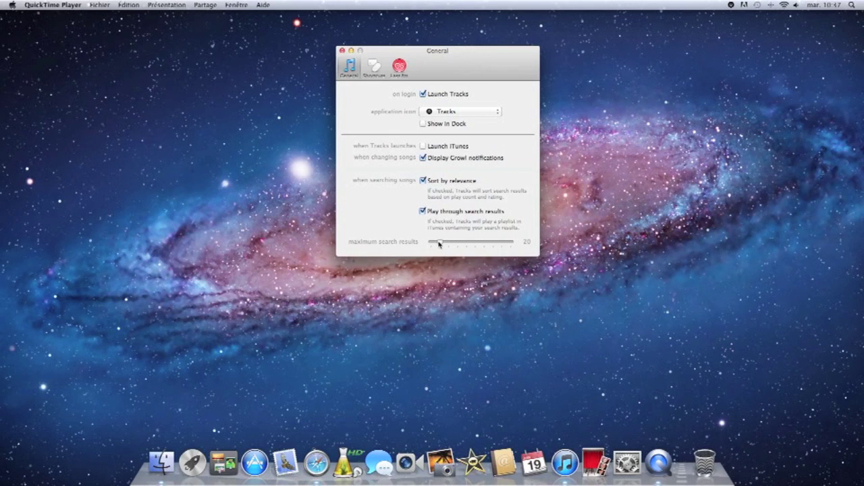
{"action": "mouse_move", "coordinate": [441, 243]}
{"action": "left_mouse_down"}
{"action": "mouse_move", "coordinate": [511, 242]}
{"action": "mouse_move", "coordinate": [439, 244]}
{"action": "left_mouse_up"}
Open the Shortcuts preferences and test the show/hide Tracks and show/hide iTunes shortcuts, minimizing the iTunes window.
{"action": "left_click", "coordinate": [375, 67]}
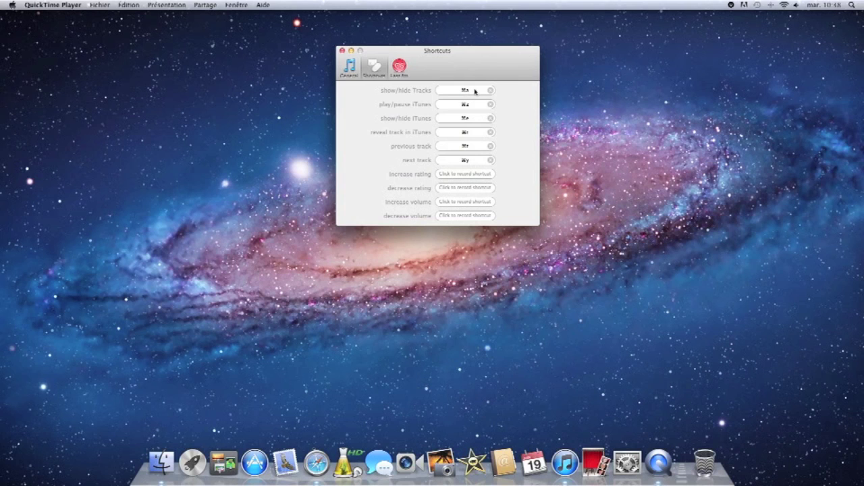
{"action": "key", "text": "super+a"}
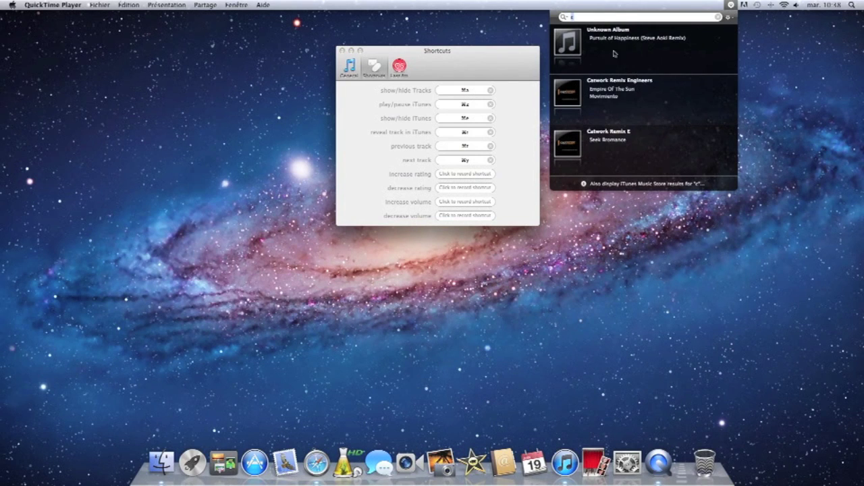
{"action": "left_click", "coordinate": [752, 162]}
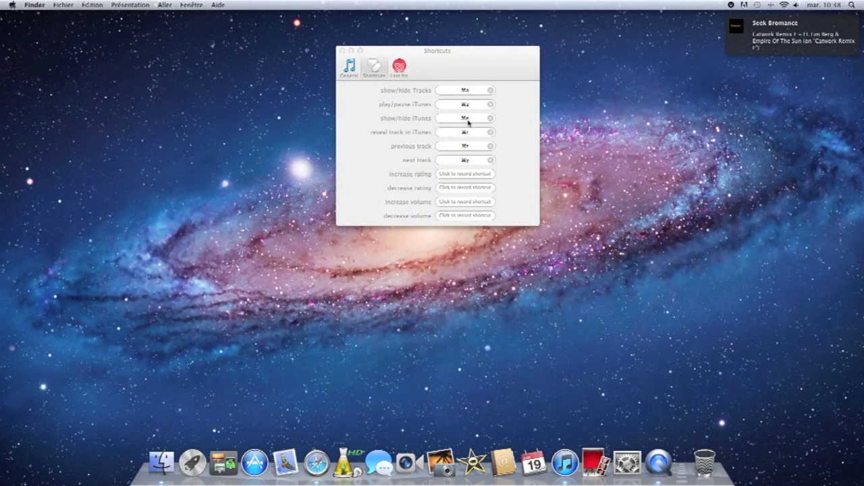
{"action": "key", "text": "super+e"}
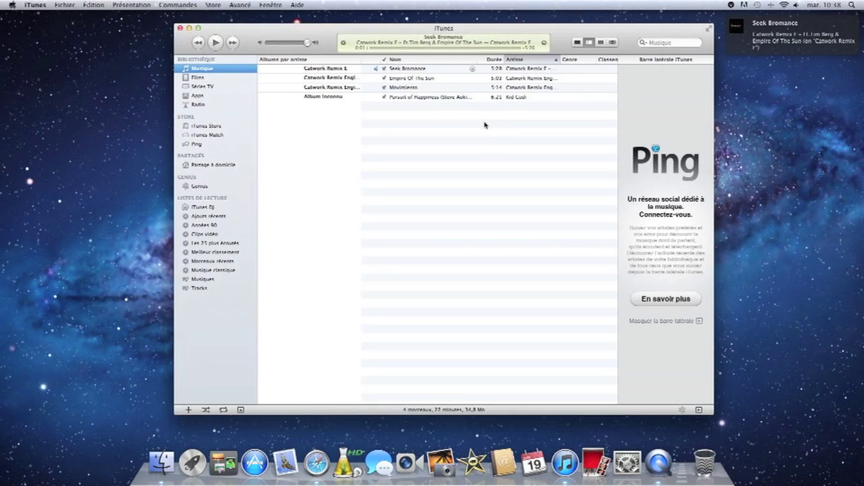
{"action": "left_click", "coordinate": [189, 27]}
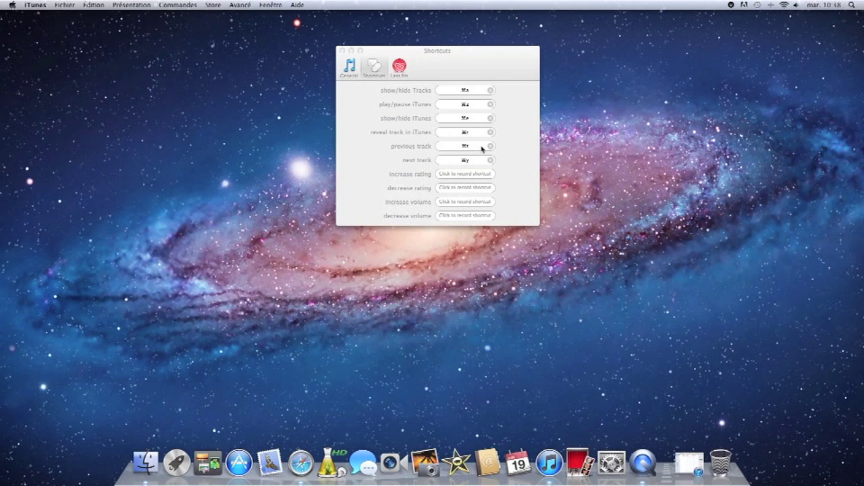
Review the Last.fm preferences and close the preferences window.
{"action": "left_click", "coordinate": [404, 65]}
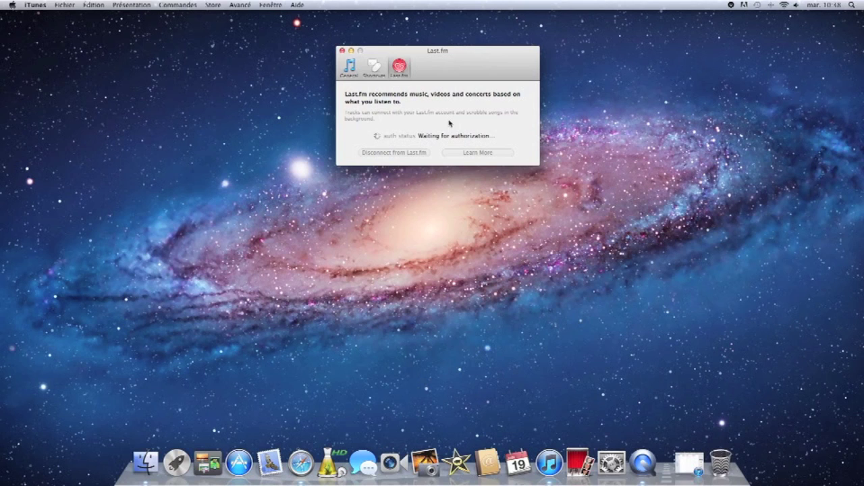
{"action": "left_click", "coordinate": [349, 66]}
{"action": "left_click", "coordinate": [342, 50]}
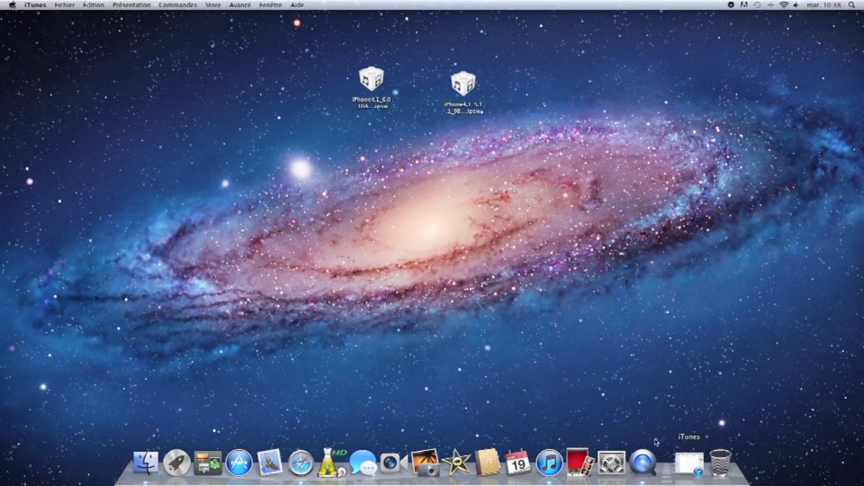
Switch to the App Store and search for "tracks".
{"action": "left_click", "coordinate": [239, 463]}
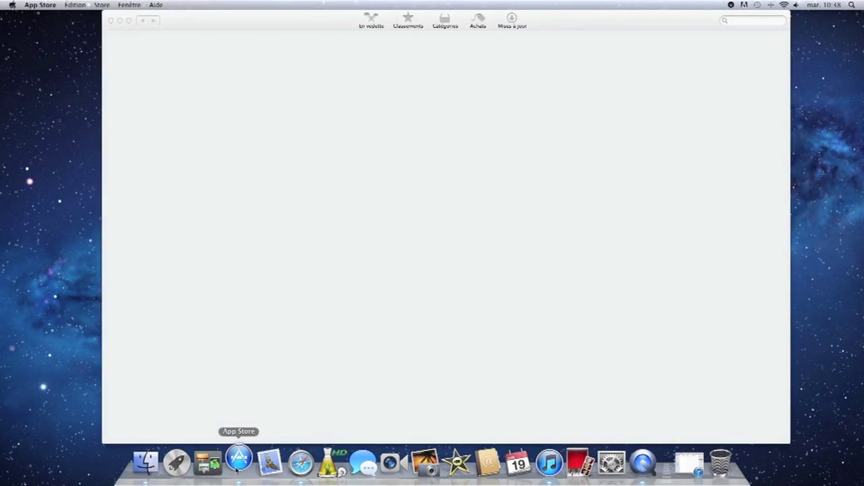
{"action": "left_click_drag", "start_coordinate": [317, 20], "coordinate": [363, 20]}
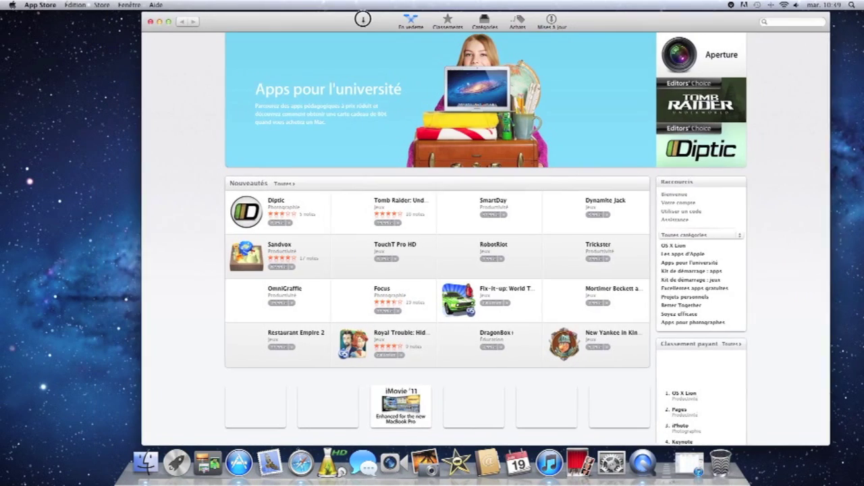
{"action": "left_click", "coordinate": [782, 23]}
{"action": "type", "text": "trad"}
{"action": "type", "text": "ks"}
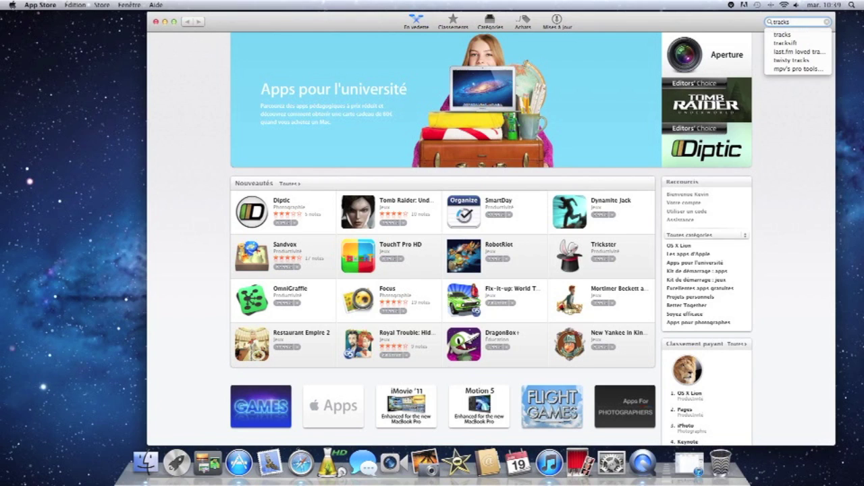
{"action": "key", "text": "Return"}
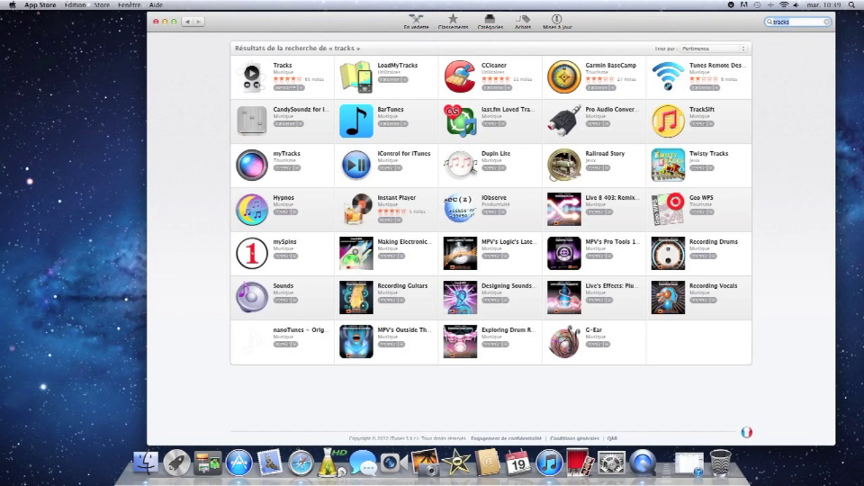
Open the Tracks app page from the search results and view both of its preview screenshots.
{"action": "left_click", "coordinate": [283, 65]}
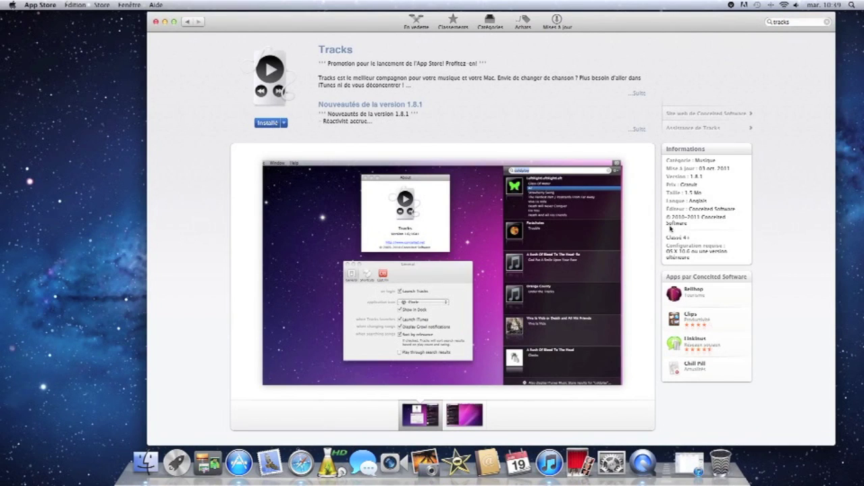
{"action": "scroll", "coordinate": [610, 255], "scroll_direction": "down", "scroll_amount": 2}
{"action": "left_click", "coordinate": [459, 390]}
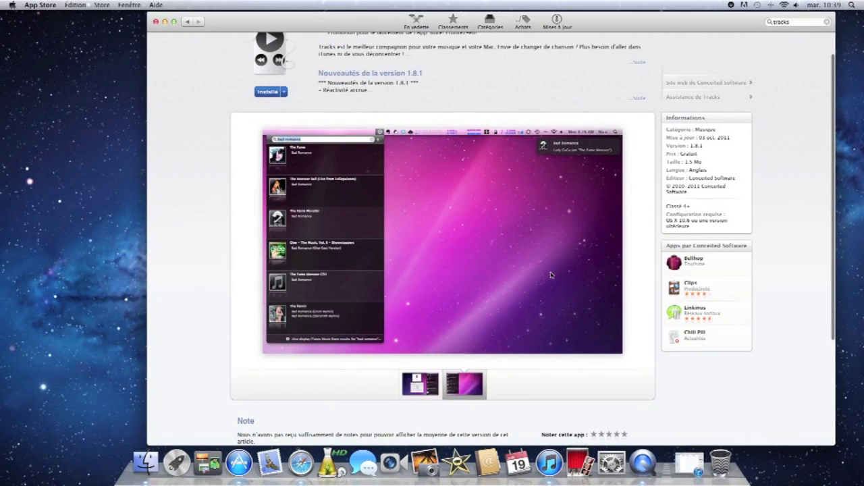
{"action": "left_click", "coordinate": [414, 388]}
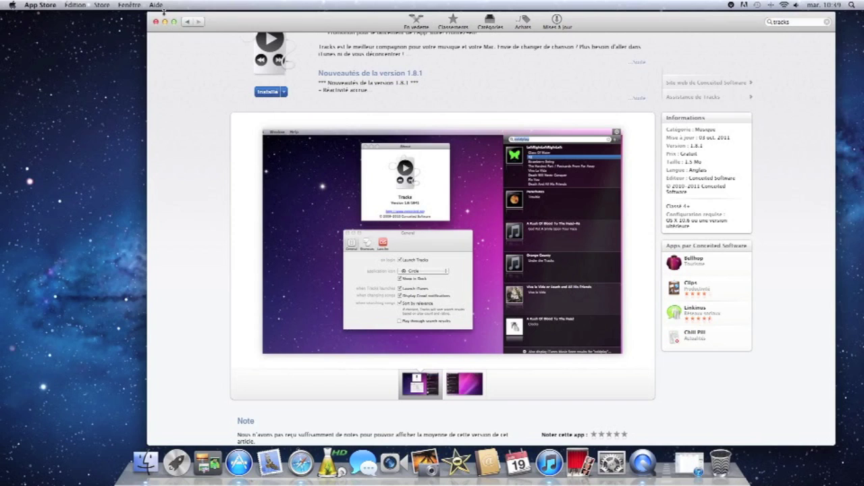